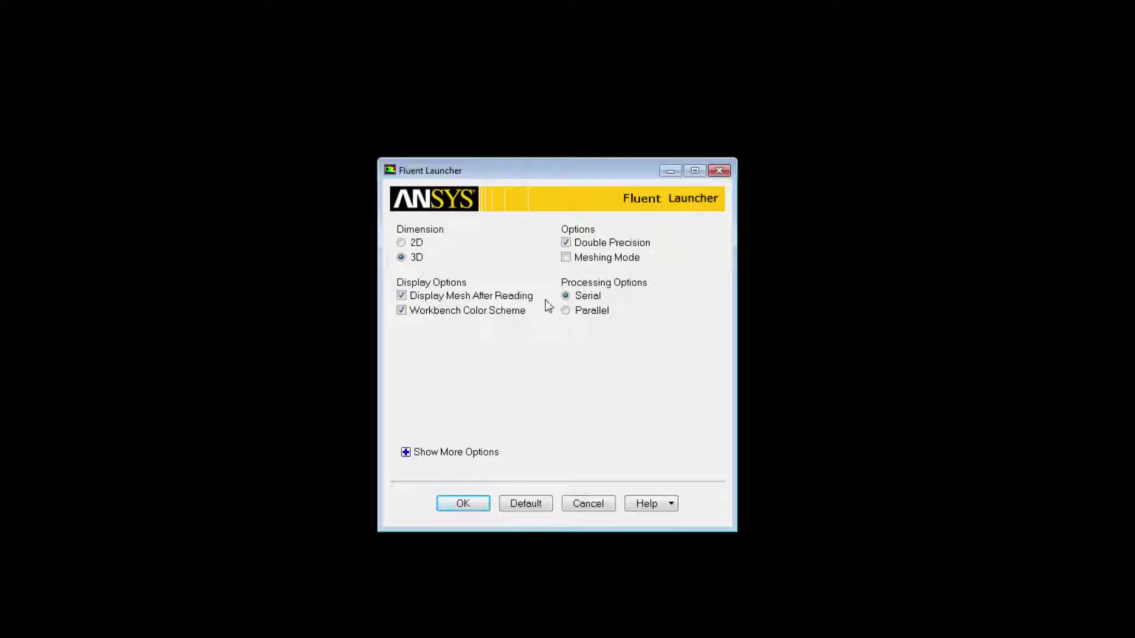
# Launch Fluent in Parallel (Local Machine) mode with 2 GPGPUs per machine
pyautogui.click(566, 312)
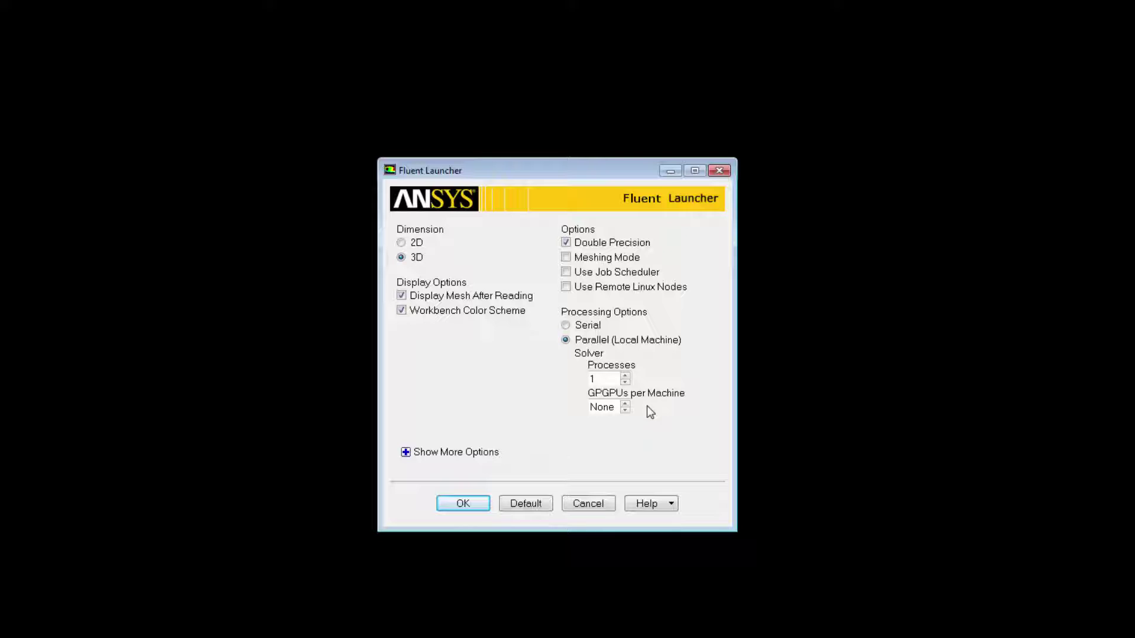
pyautogui.click(625, 404)
pyautogui.click(625, 404)
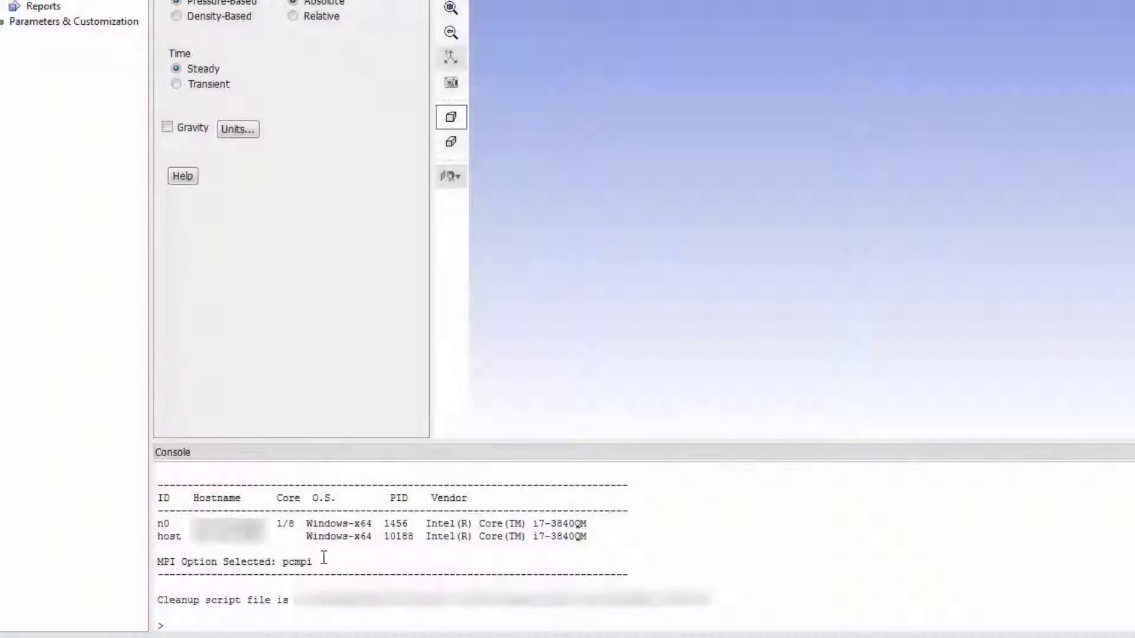
# Run parallel/gpgpu/show in the console to list the CUDA-visible GPUs
pyautogui.click(195, 622)
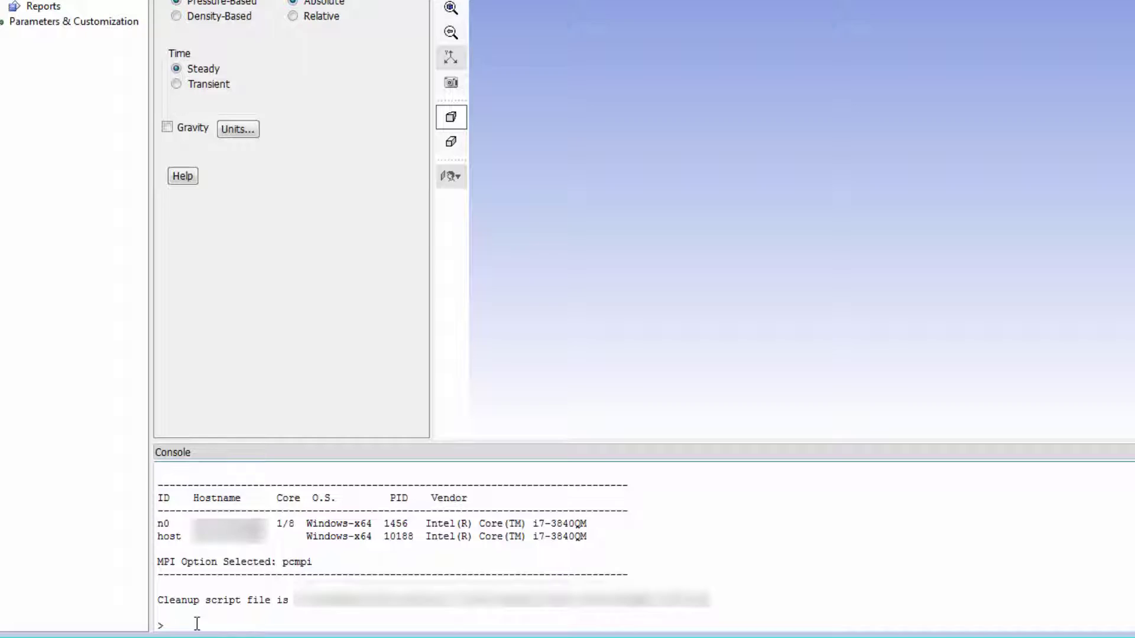
pyautogui.write('parallel/gpgpu/show')
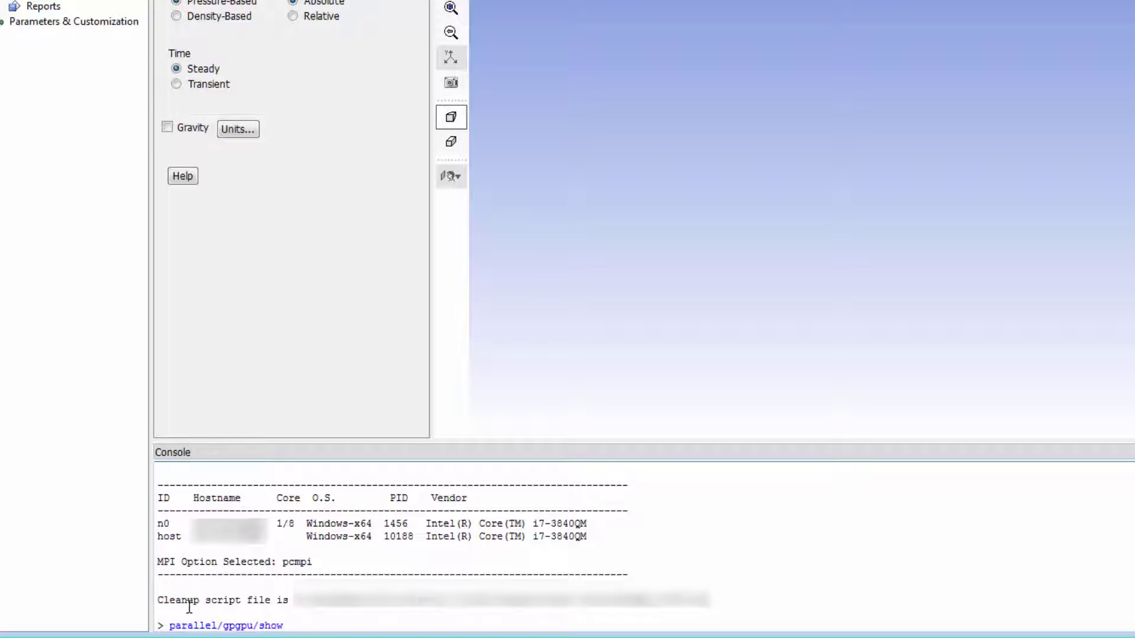
pyautogui.press('Return')
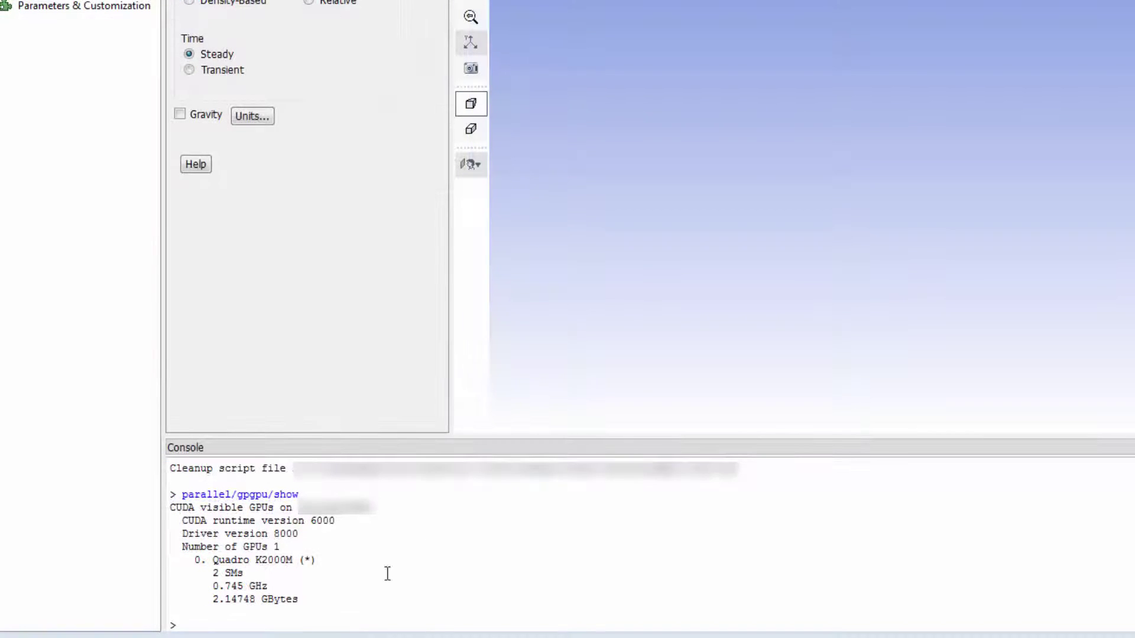
# End GPU selection with parallel/gpgpu/select -1, then re-show GPUs to confirm the Quadro K2000M
pyautogui.click(193, 624)
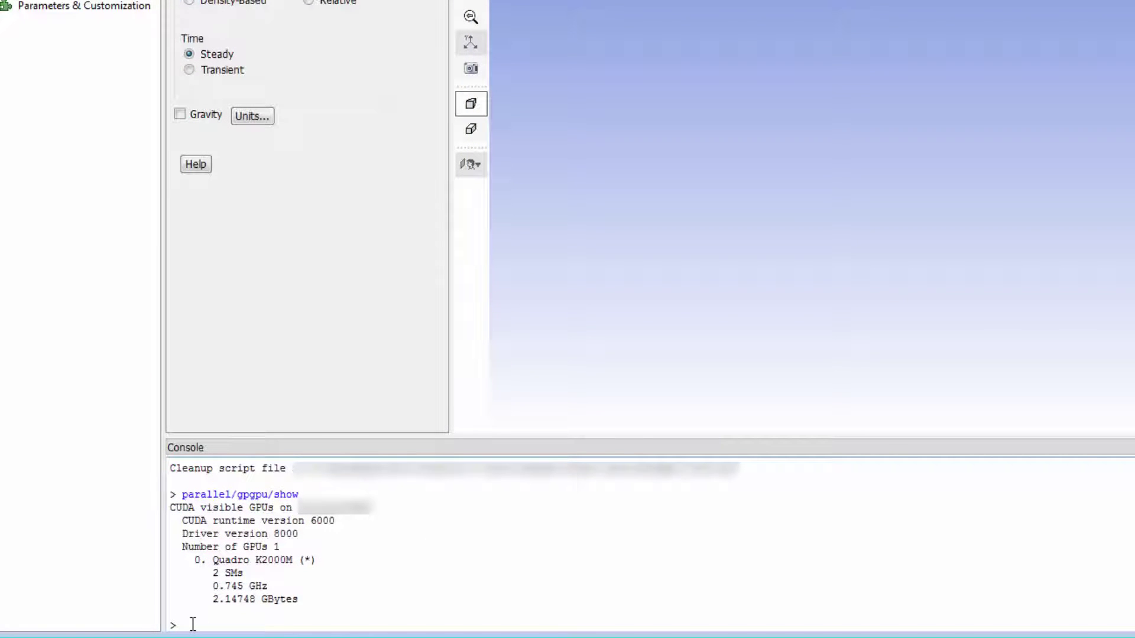
pyautogui.write('parallel/gpgpu/select')
pyautogui.press('Return')
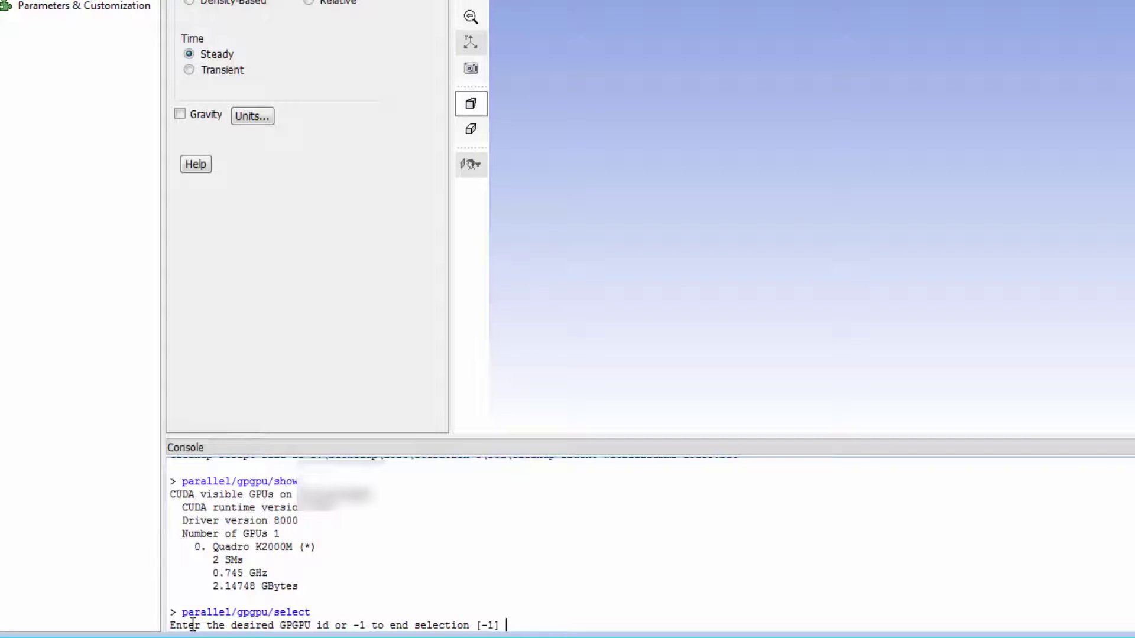
pyautogui.write('-1')
pyautogui.press('Return')
pyautogui.write('parallel/gpgpu/show')
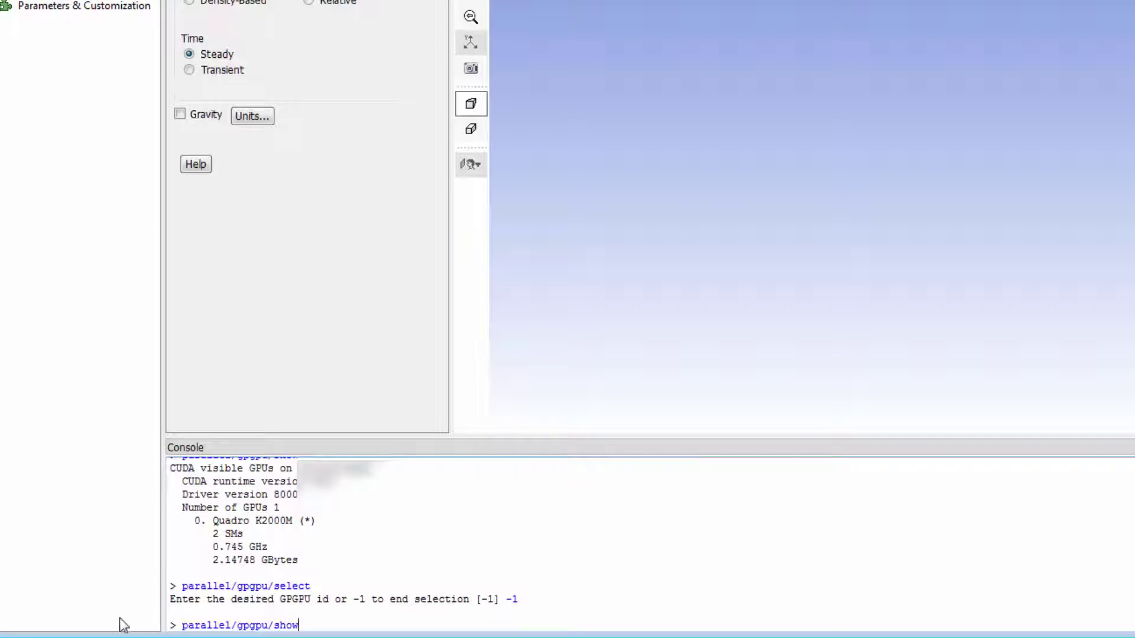
pyautogui.press('Return')
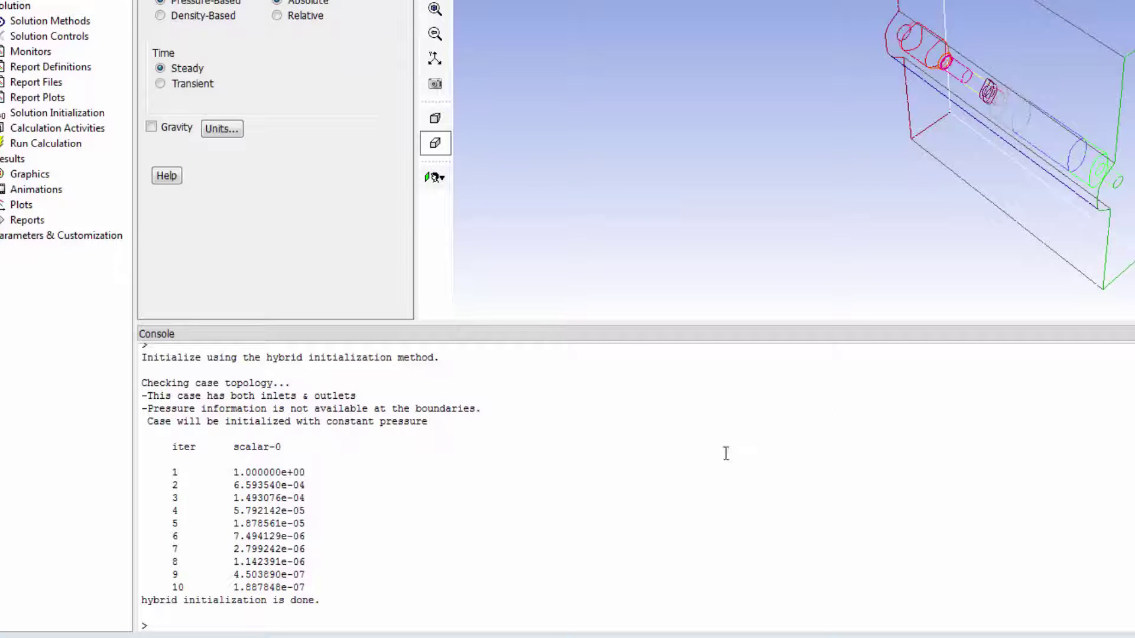
# Enable GPU AMG for pressure-coupled, keeping termination 0.1, FGMRES, 20 cycles and default sweeps
pyautogui.click(171, 624)
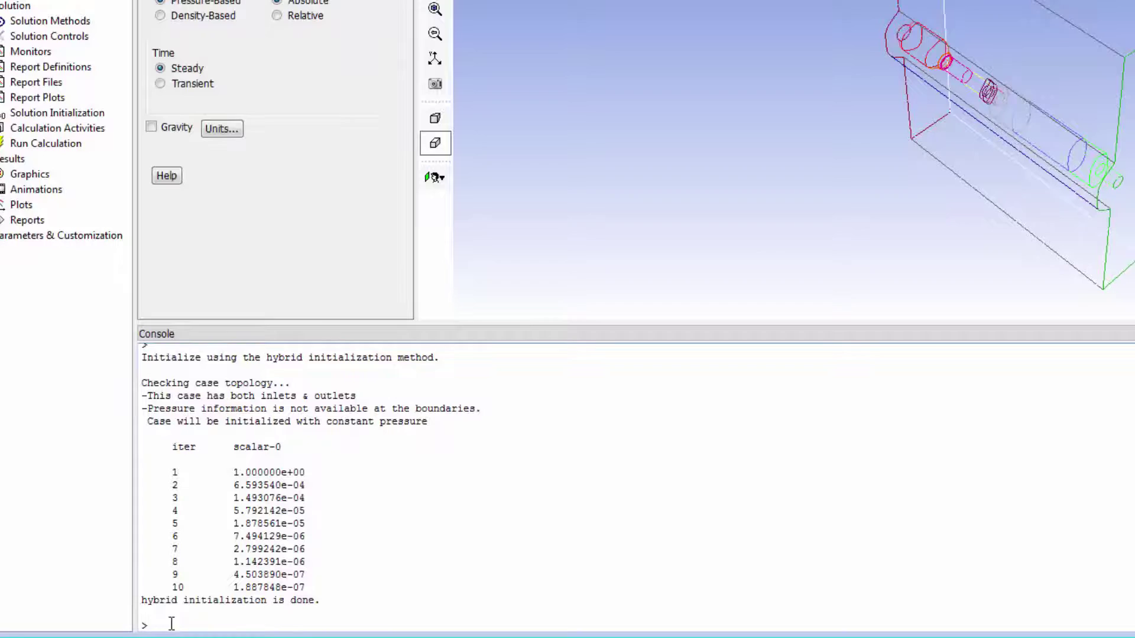
pyautogui.write('solve/set/amg-options/amg-gpgpu-options')
pyautogui.press('Return')
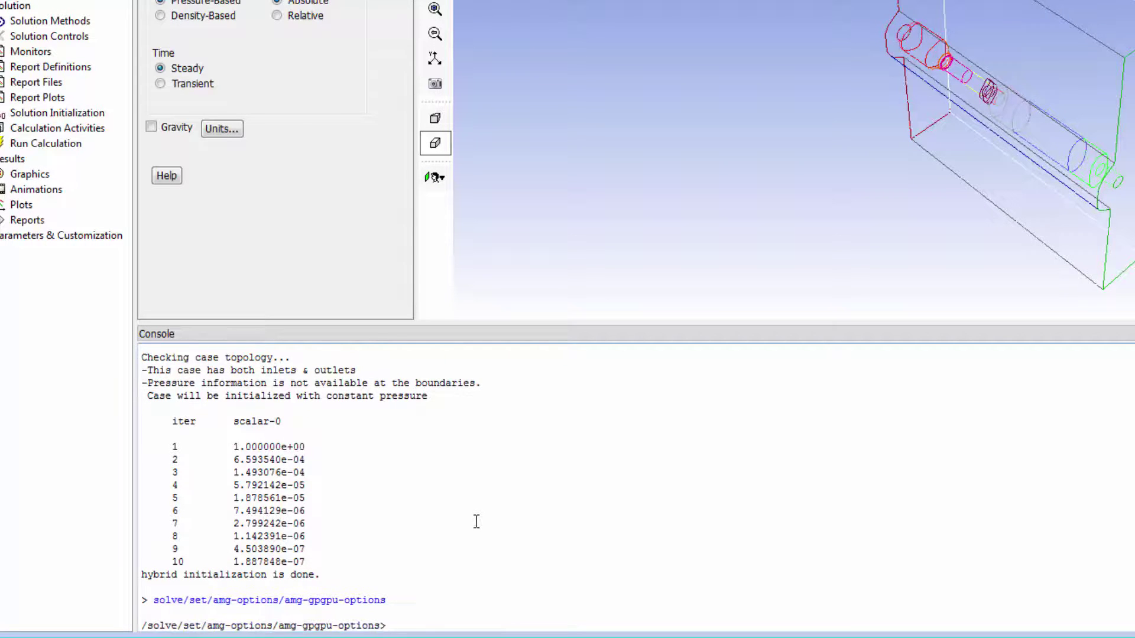
pyautogui.press('Return')
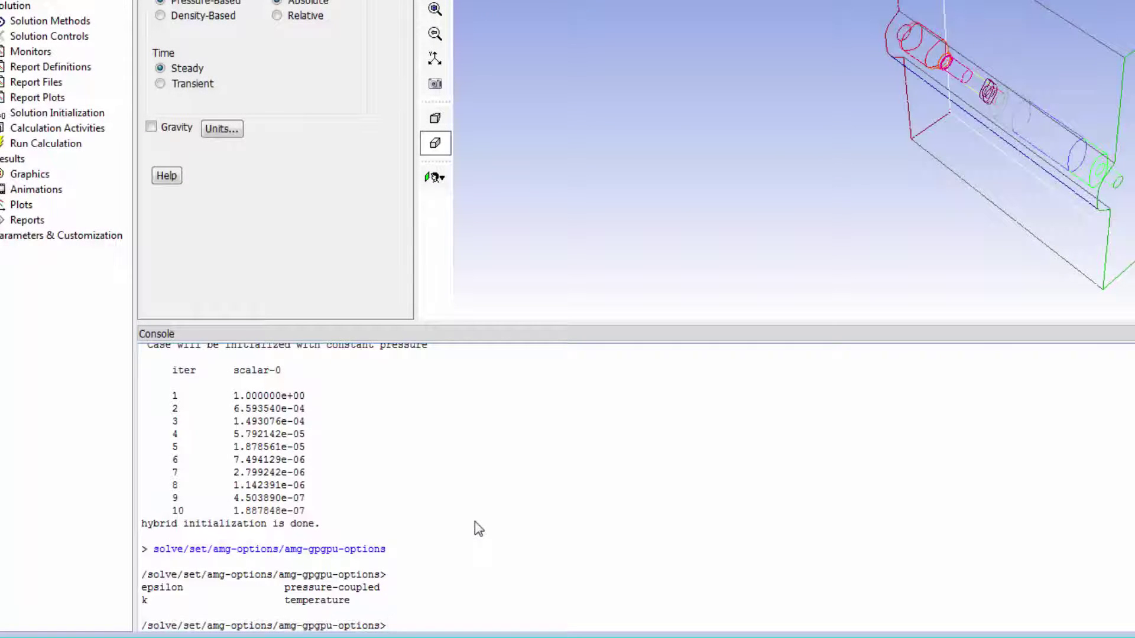
pyautogui.write('pressure-coupled')
pyautogui.press('Return')
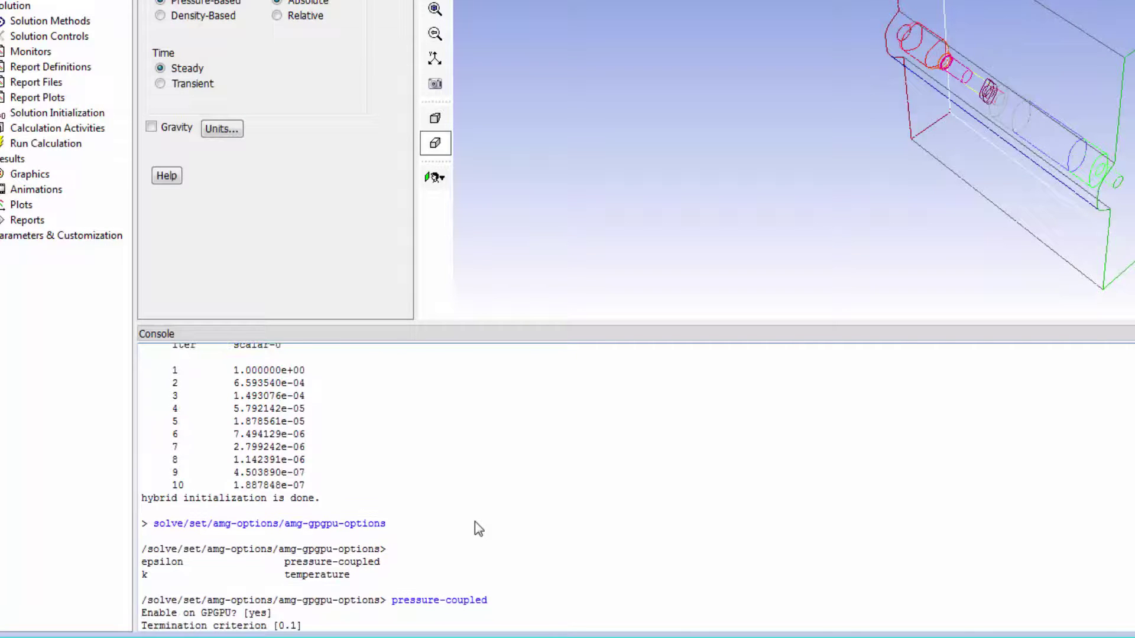
pyautogui.press('Return')
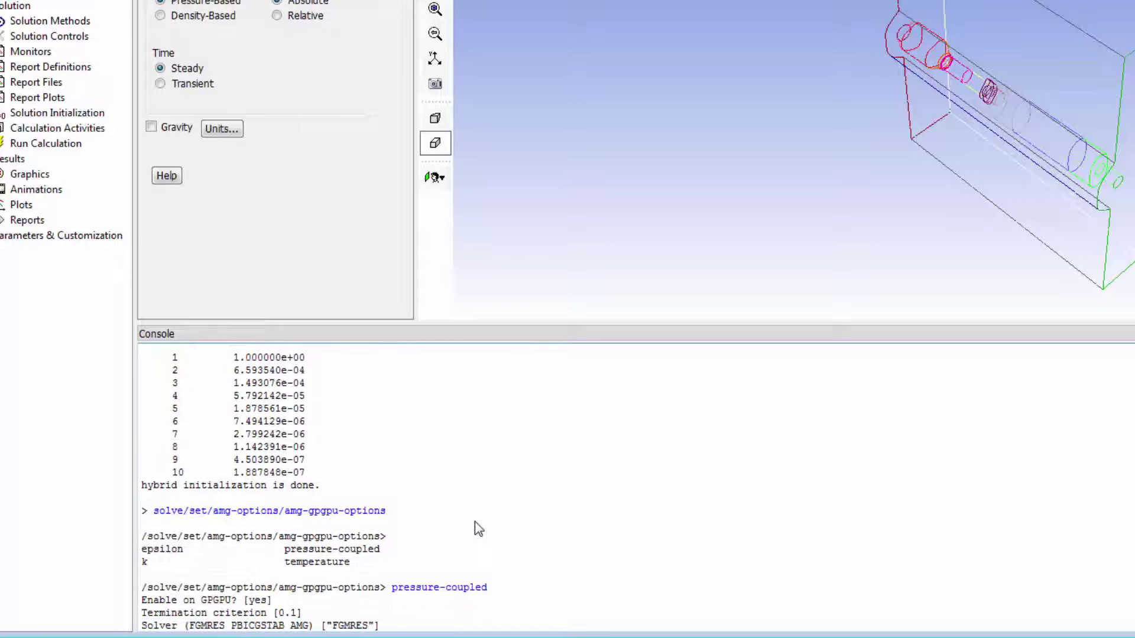
pyautogui.press('Return')
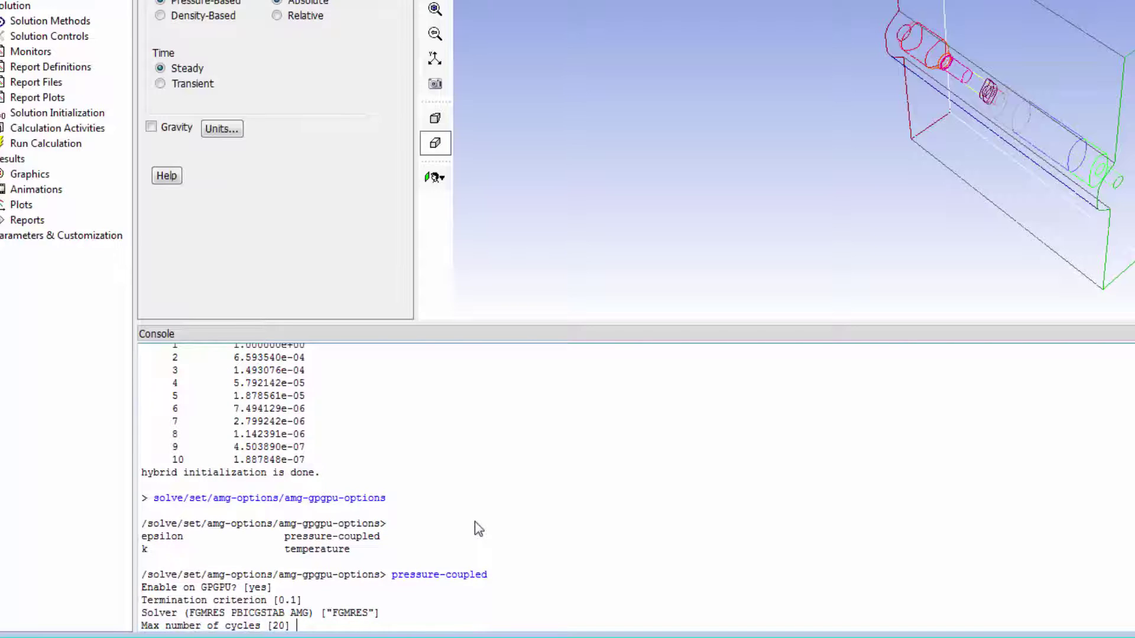
pyautogui.press('Return')
pyautogui.press('Return')
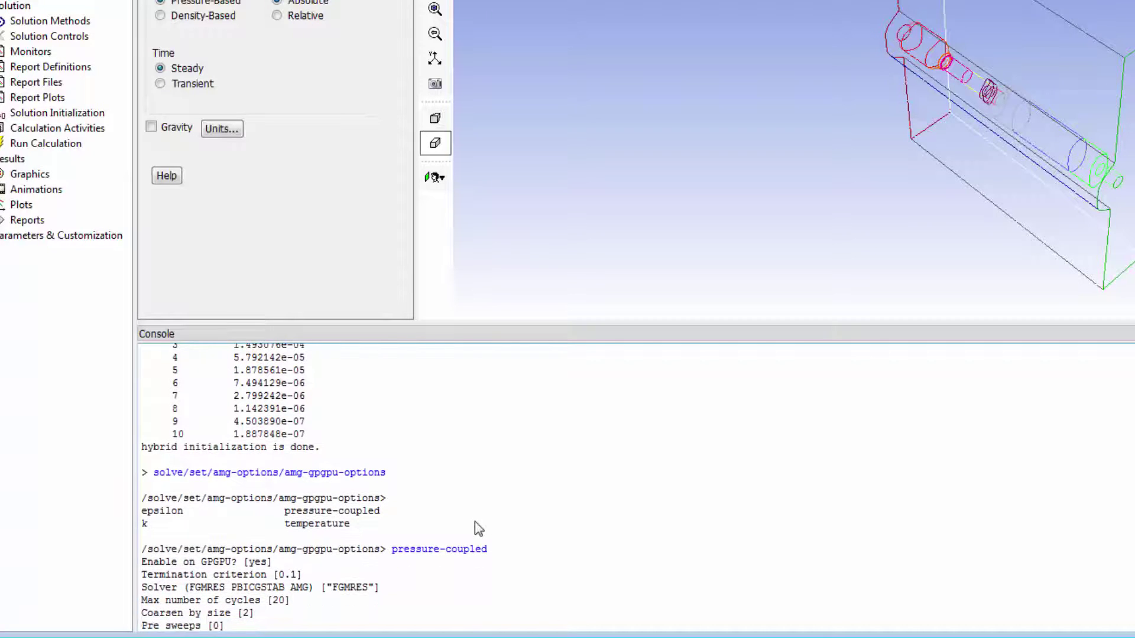
pyautogui.press('Return')
pyautogui.press('Return')
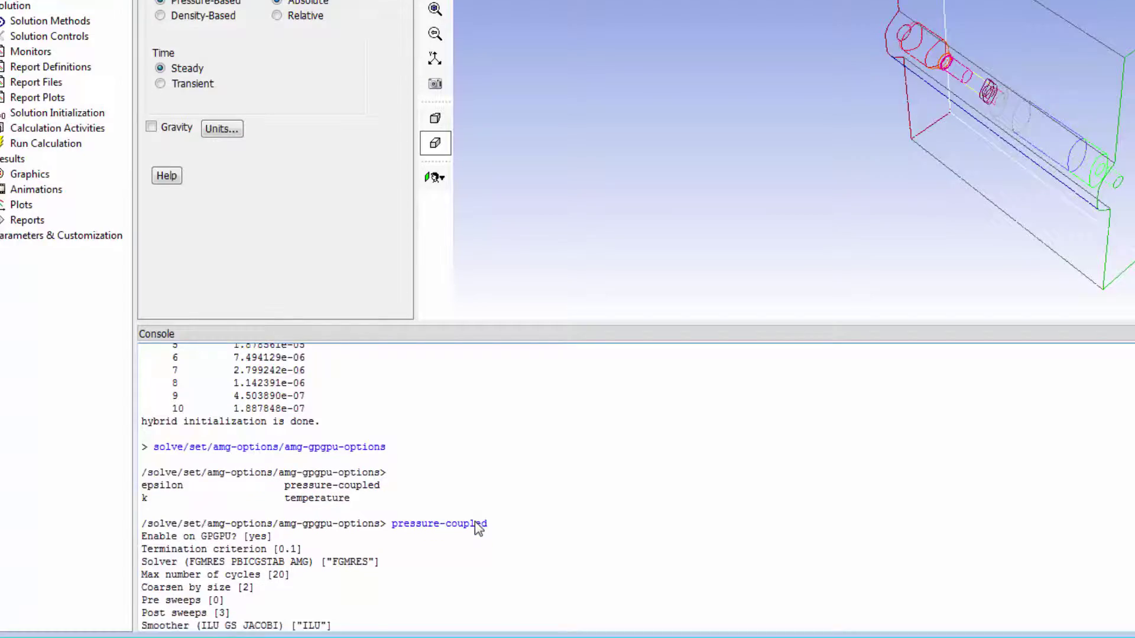
pyautogui.press('Return')
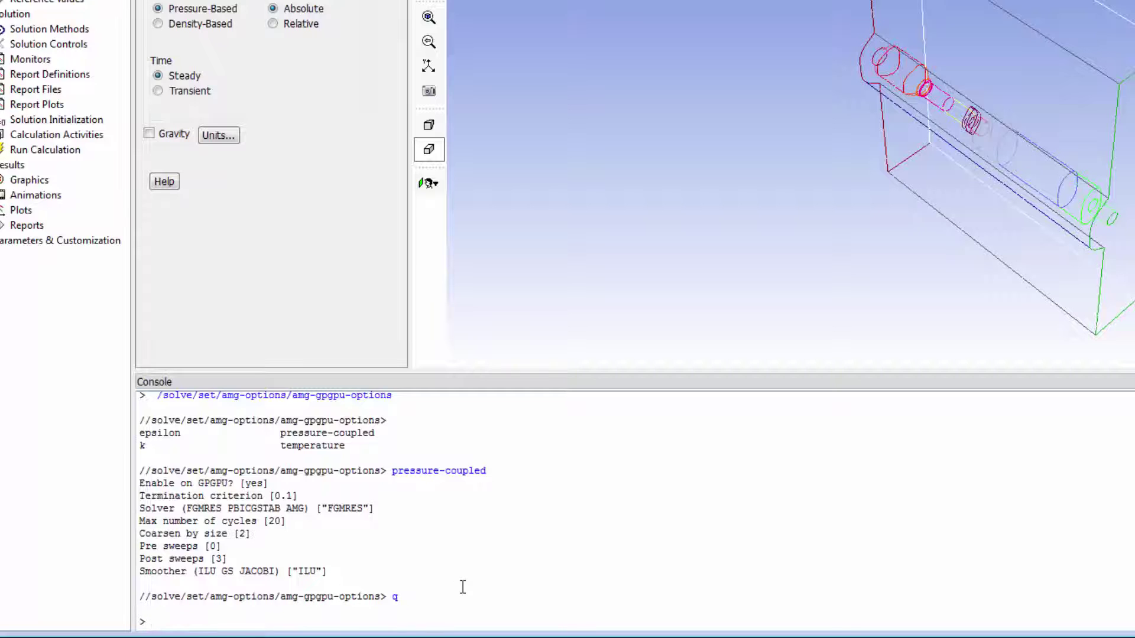
pyautogui.write('define/models/radiation/s2s-parameters/compute-clusters-and-vf-accelerated')
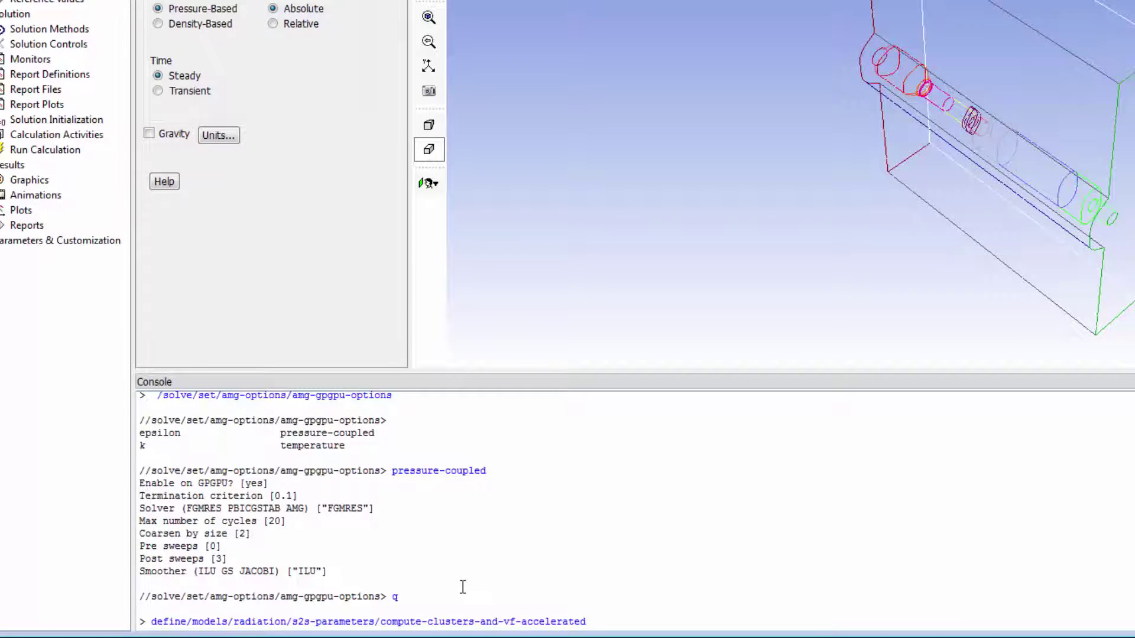
pyautogui.press('Return')
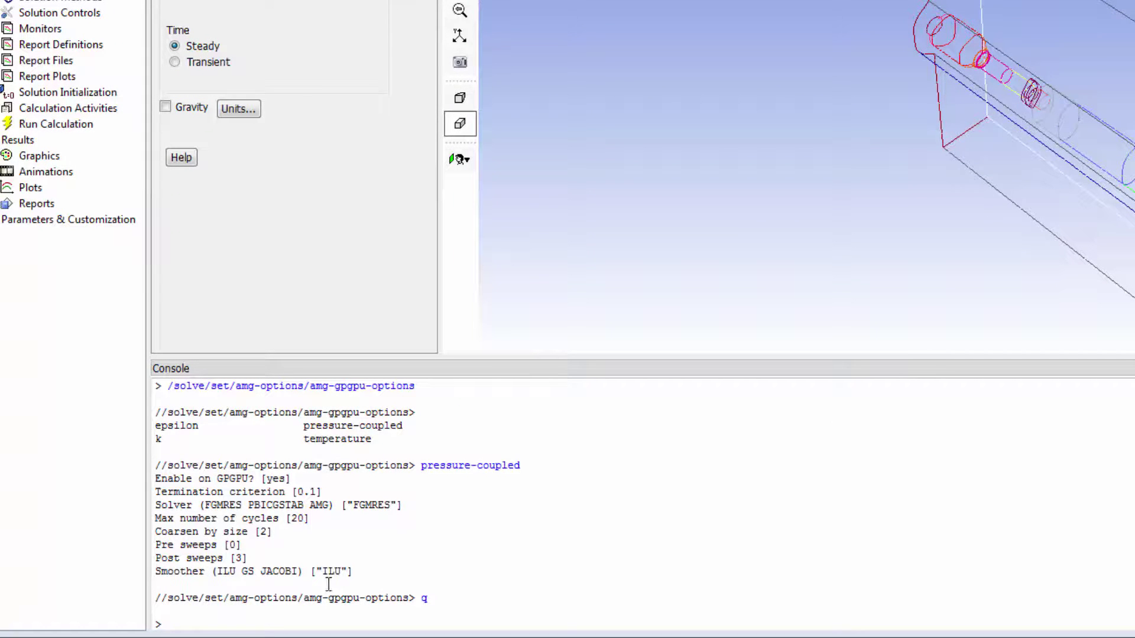
# Compute S2S clusters and view factors to GPU_Tutorial.s2s.gz using -1 GPUs, ratio 2, overwriting
pyautogui.click(155, 625)
pyautogui.write('define/models/radiation/s2s-parameters/compute-clusters-and-vf-accelerated')
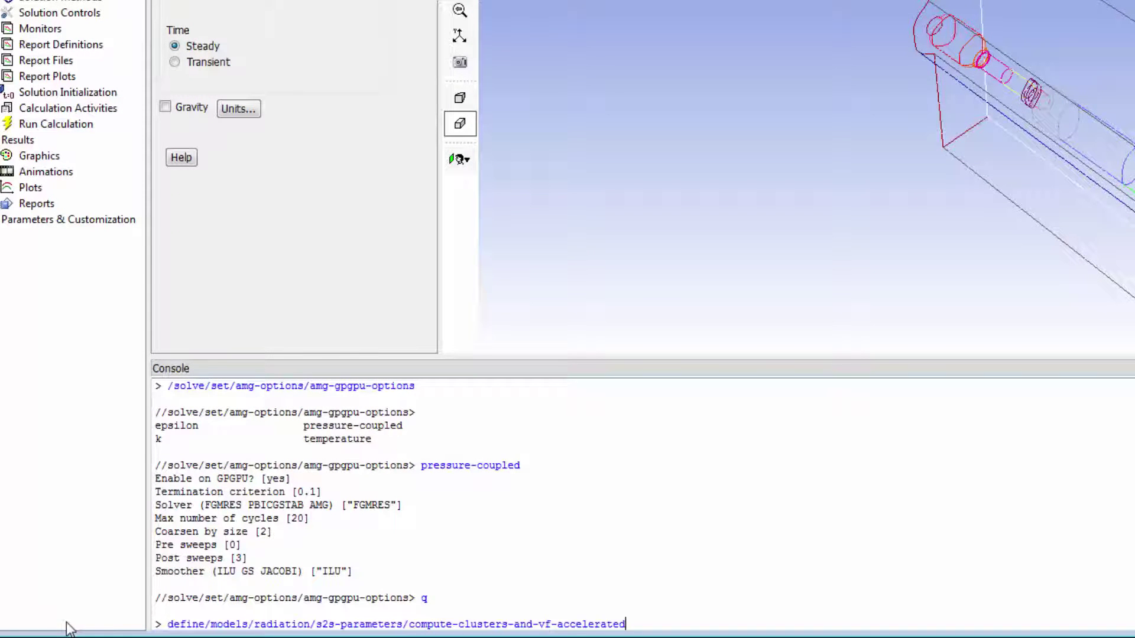
pyautogui.press('Return')
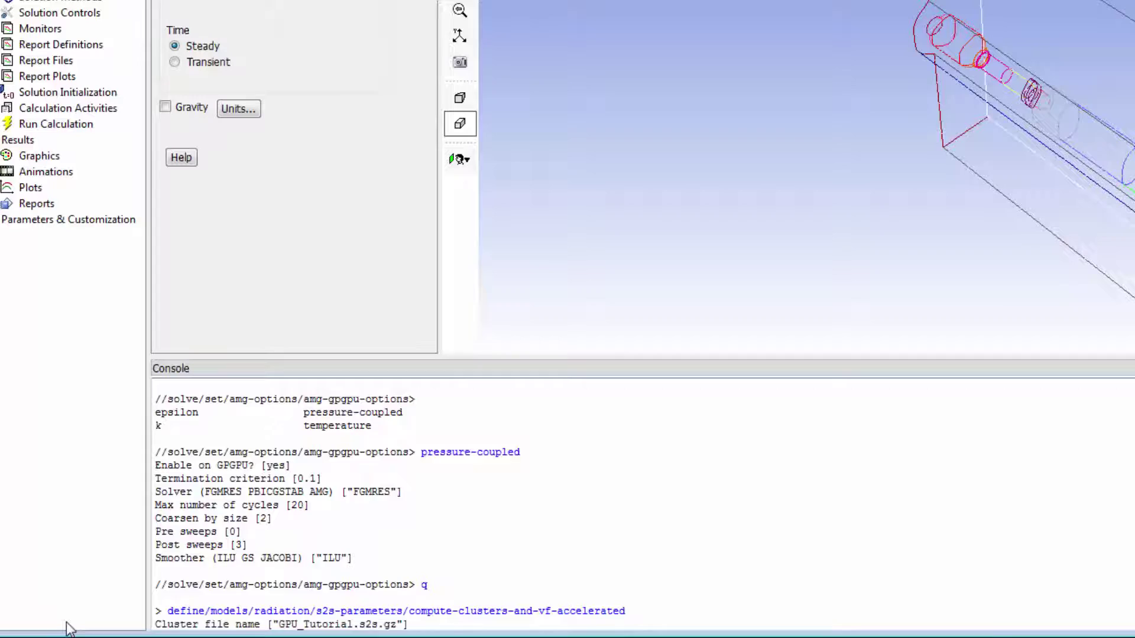
pyautogui.press('Return')
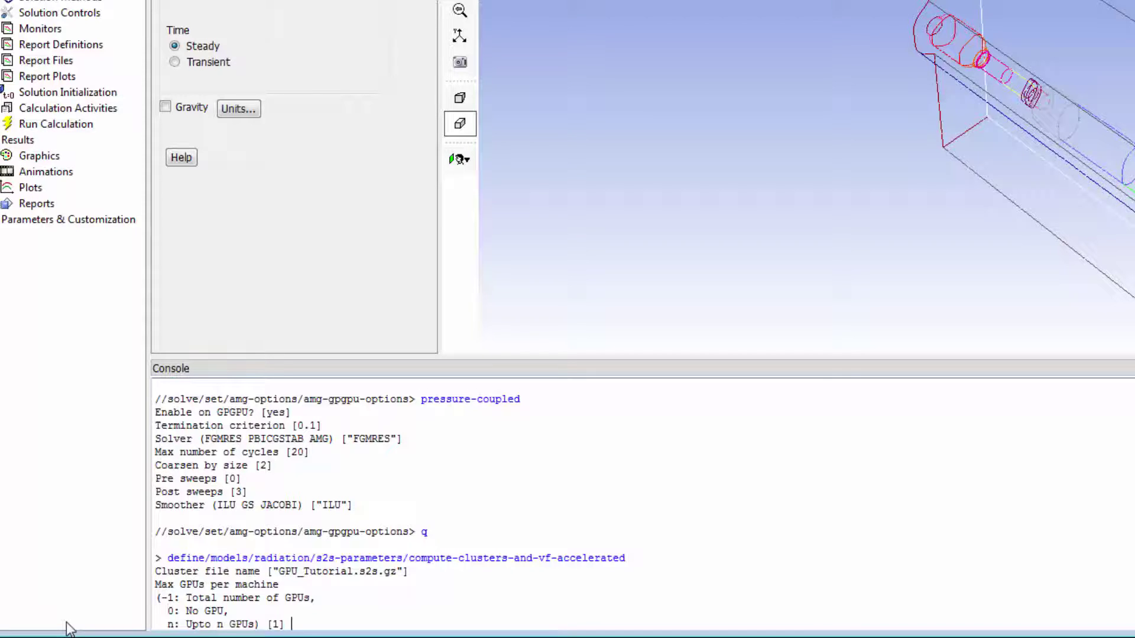
pyautogui.write('-1')
pyautogui.press('Return')
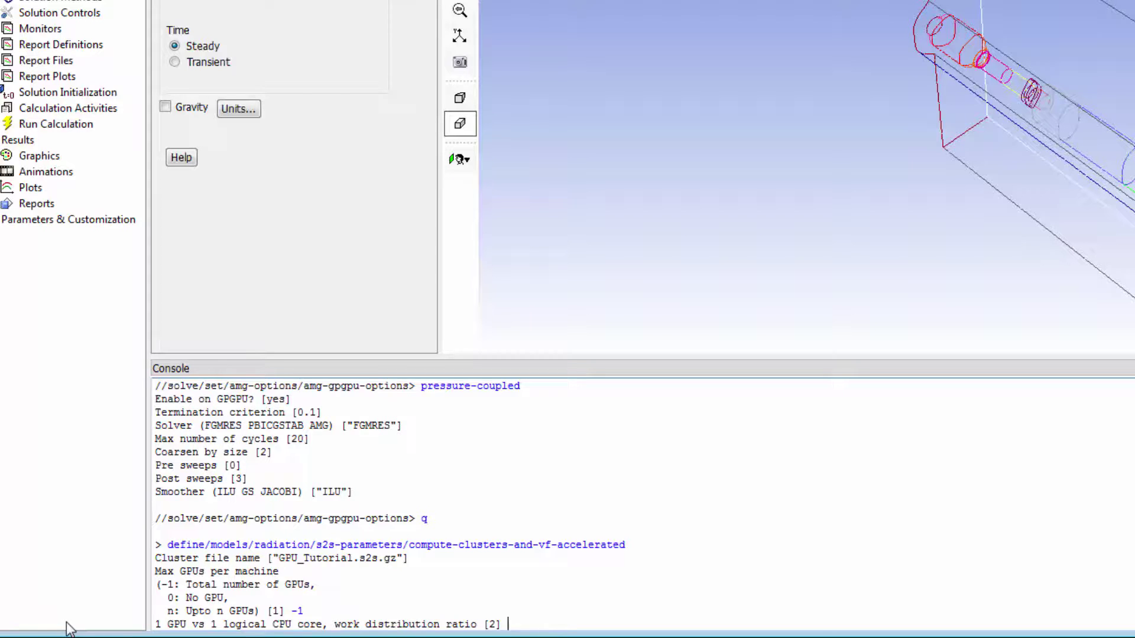
pyautogui.press('Return')
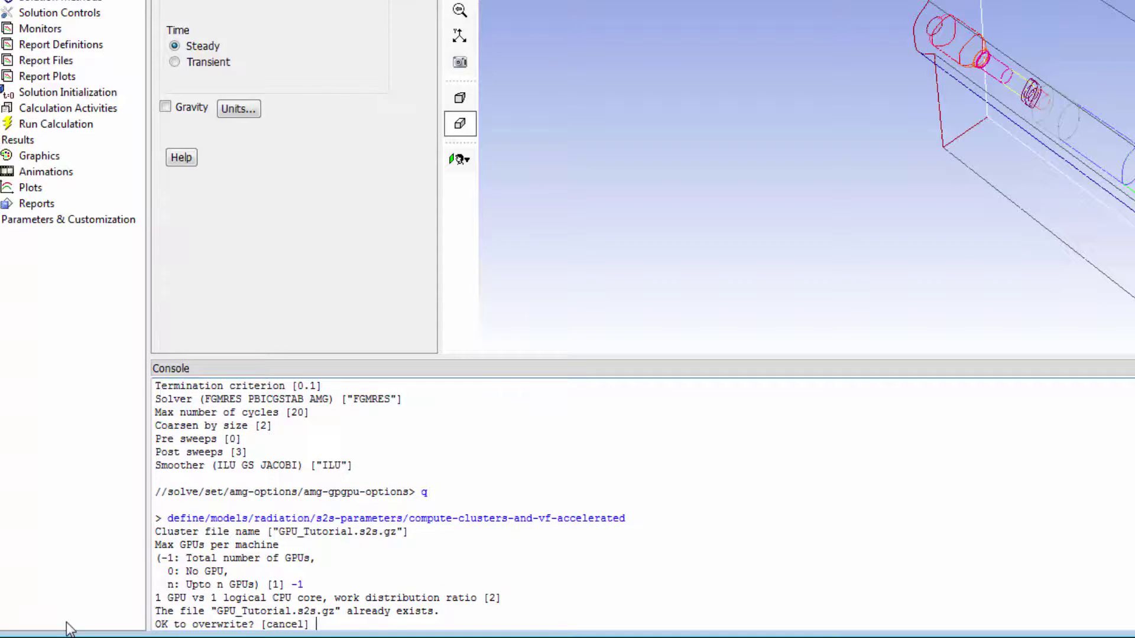
pyautogui.write('yes')
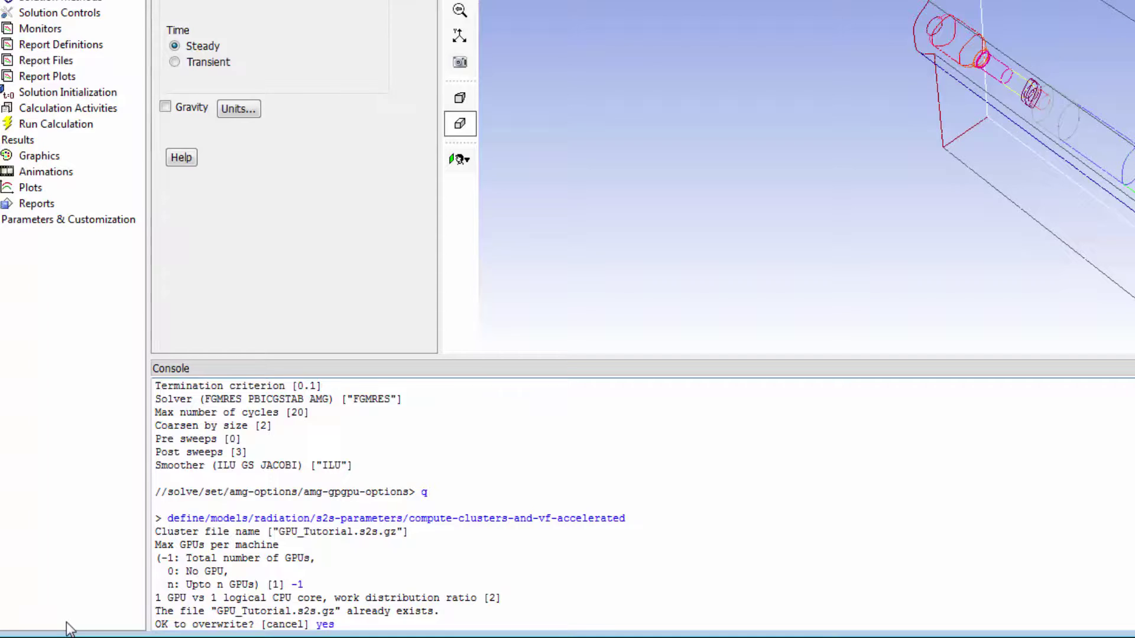